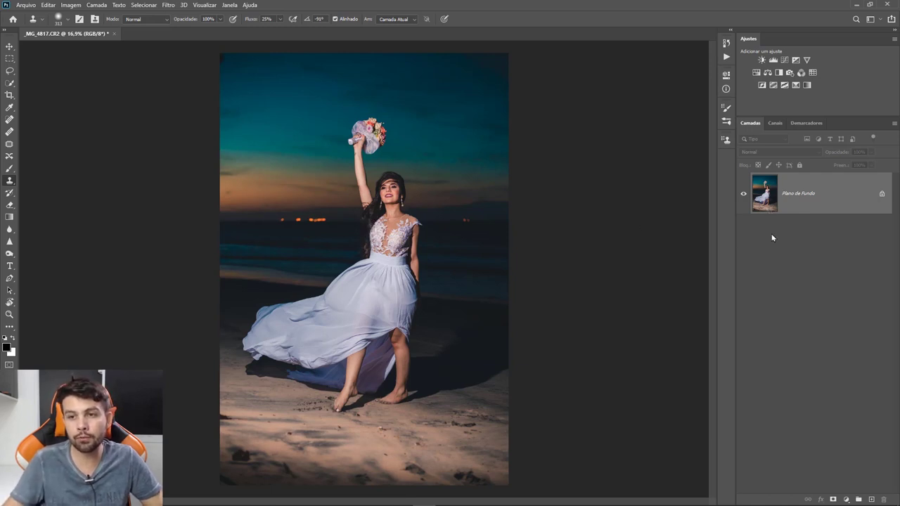
Duplicate the Plano de Fundo layer into Camada 1 with Ctrl+J.
key(ctrl+j)
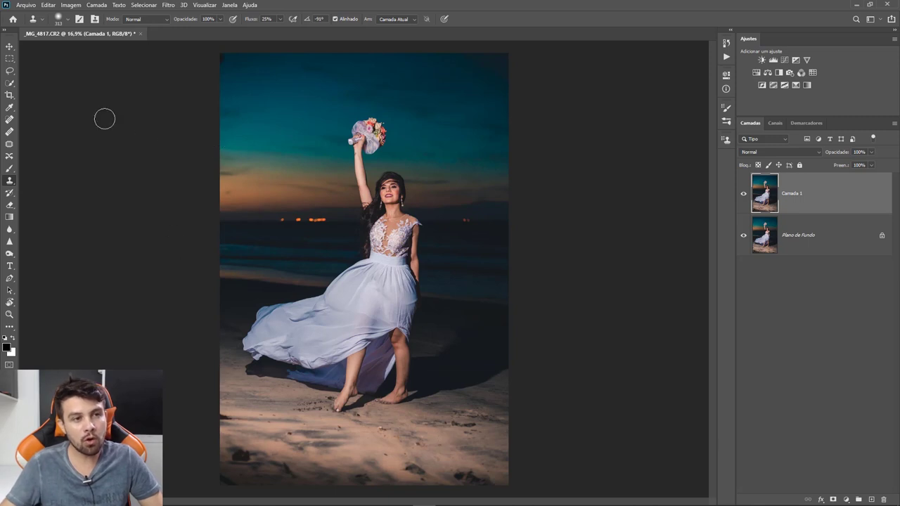
Crop to a 1:1 square extending past both photo sides, adding white side bands.
click(9, 95)
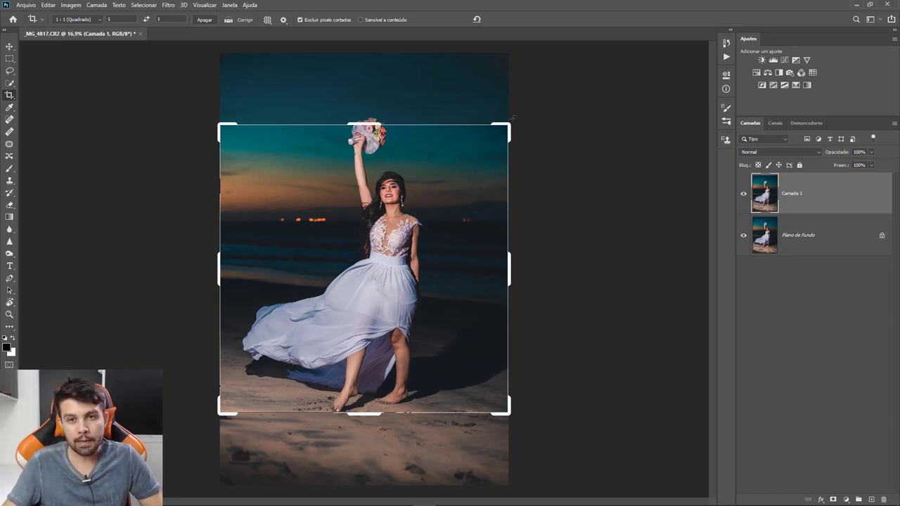
drag(506, 123, 552, 96)
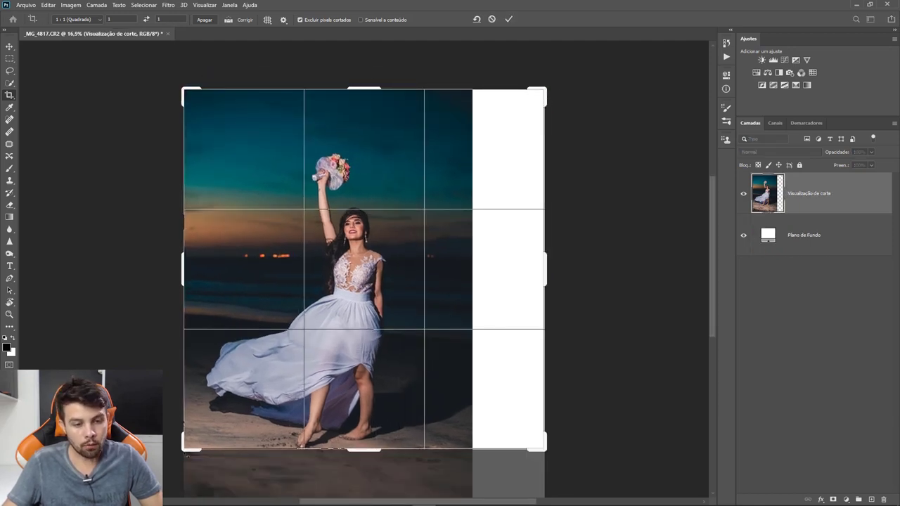
drag(183, 449, 147, 485)
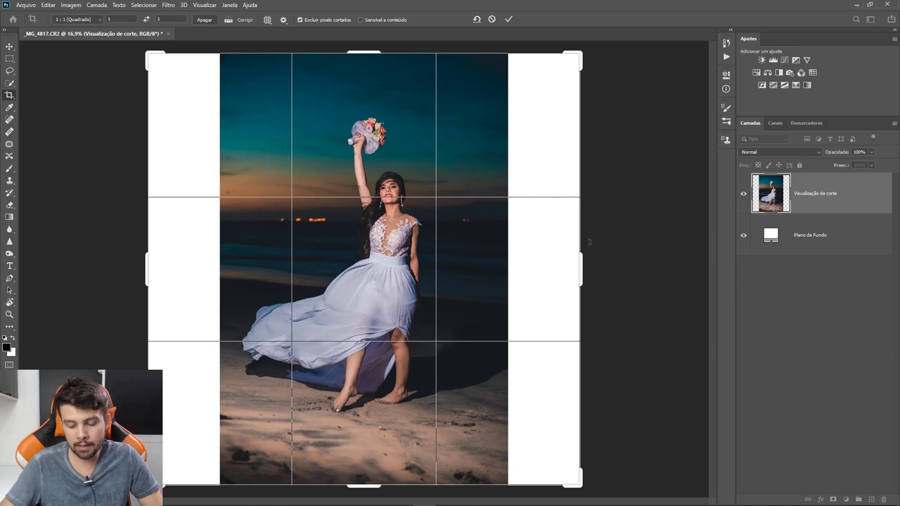
key(Return)
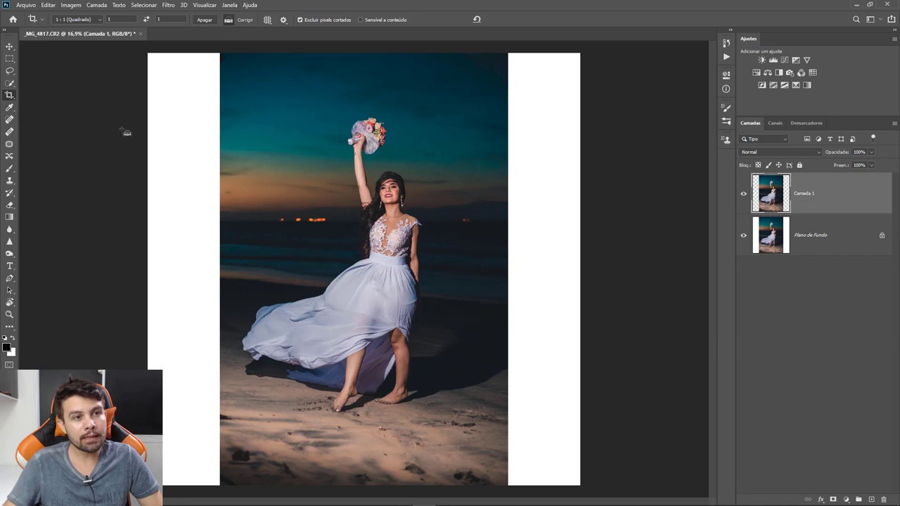
drag(145, 132, 18, 66)
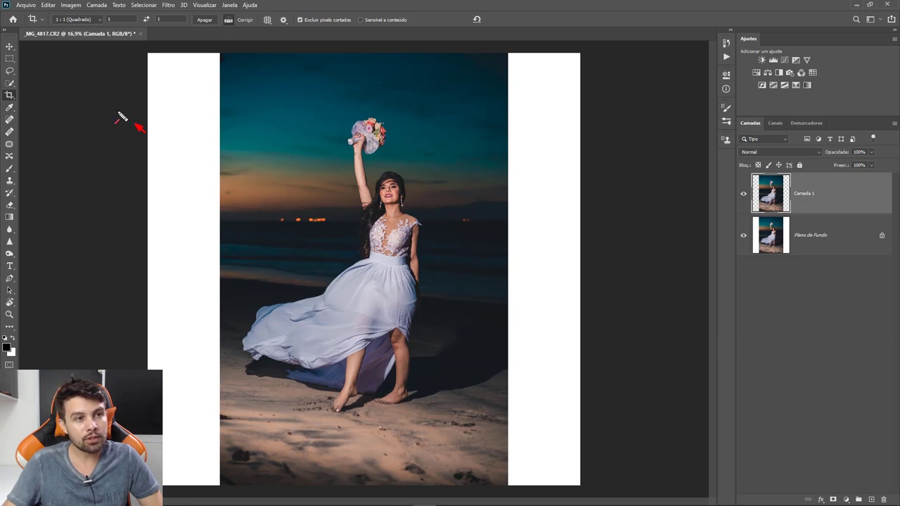
Marquee-select the left half of the photo from top edge to bottom edge.
click(10, 59)
key(ctrl+minus)
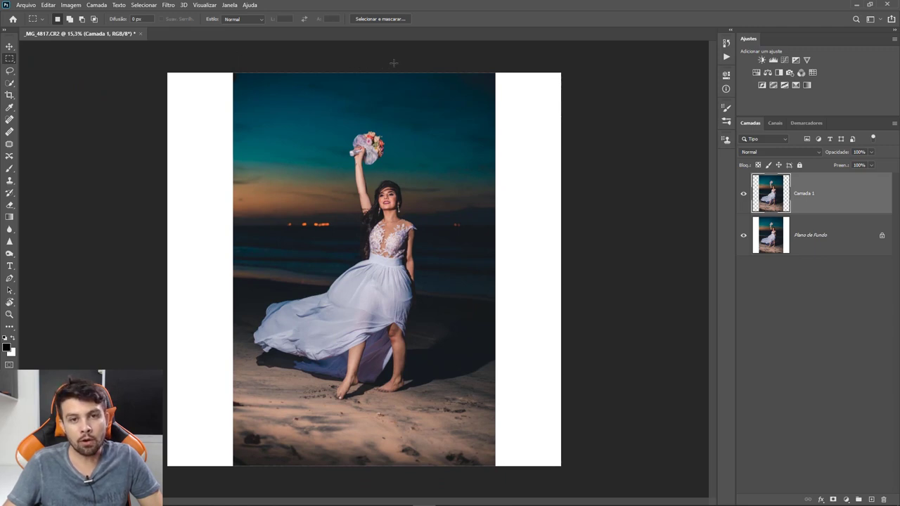
mouse_move(390, 63)
mouse_down()
mouse_move(254, 432)
mouse_move(233, 466)
mouse_up()
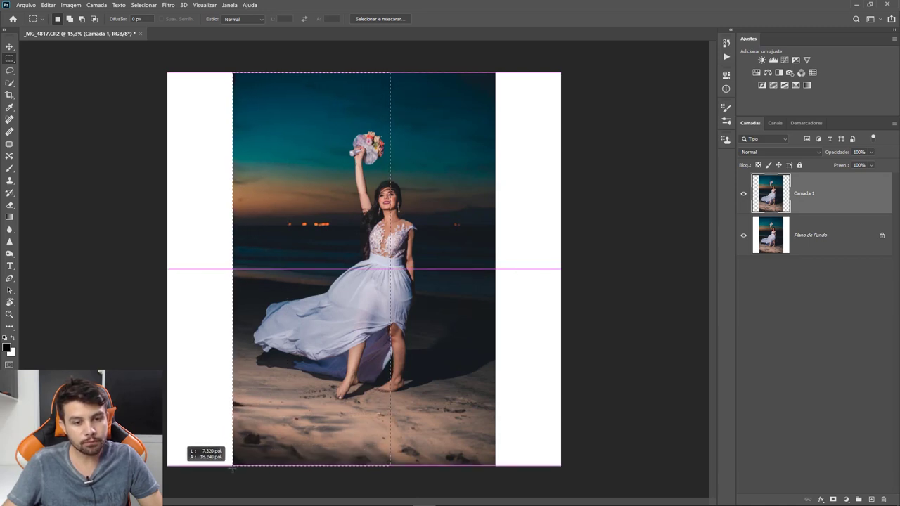
drag(233, 467, 233, 466)
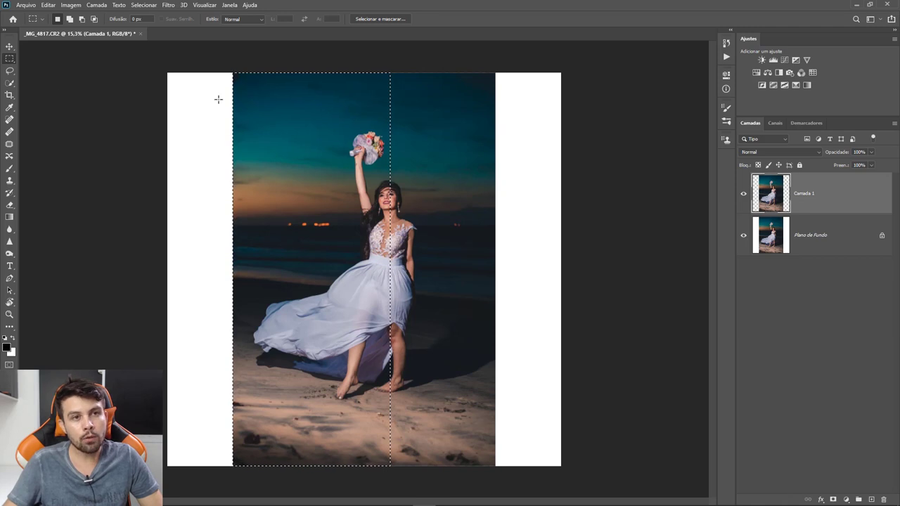
click(48, 5)
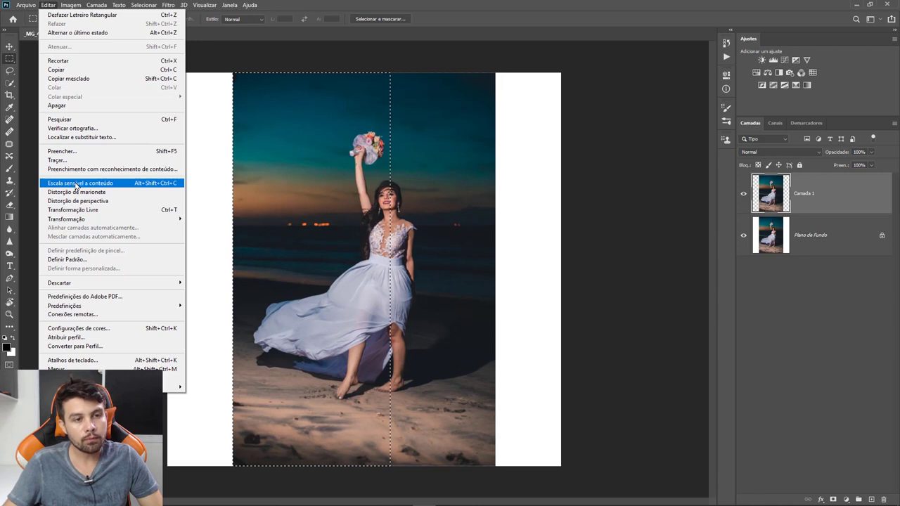
Content-aware scale the left half to the canvas edge with skin tones protected, then deselect.
click(75, 183)
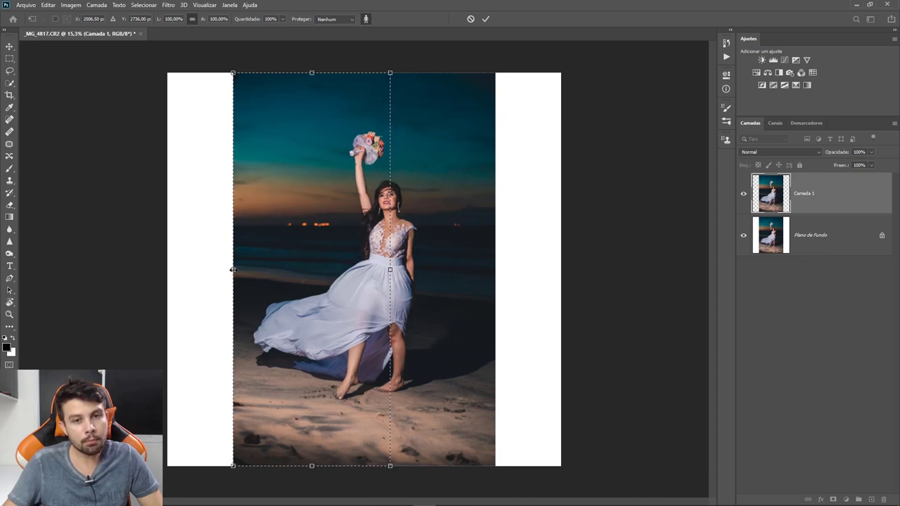
drag(233, 270, 167, 270)
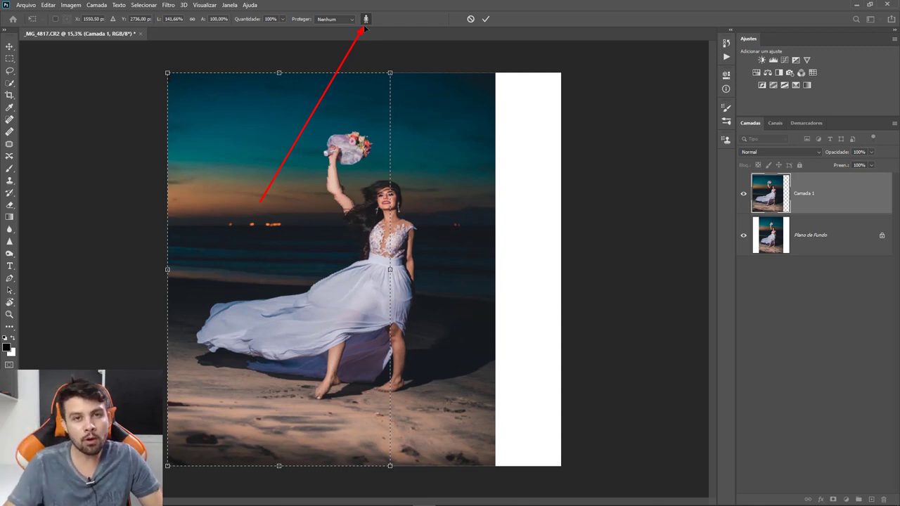
click(365, 19)
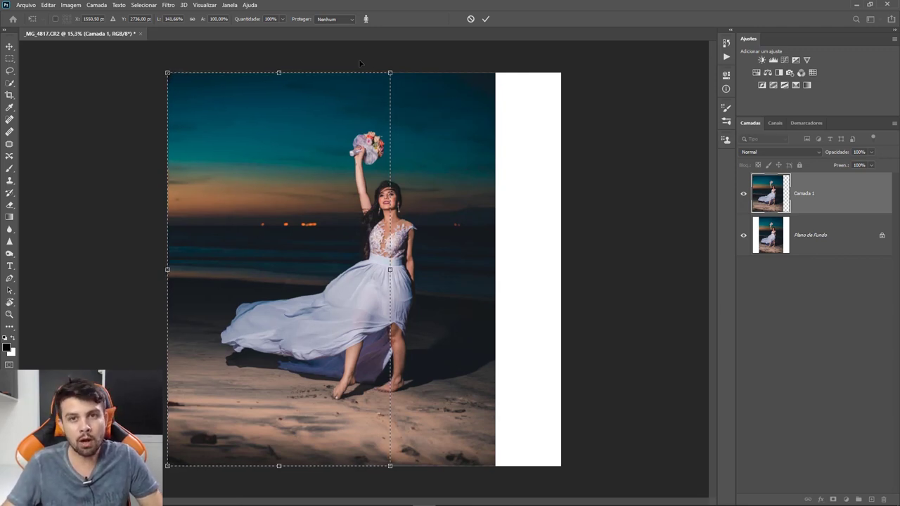
click(486, 20)
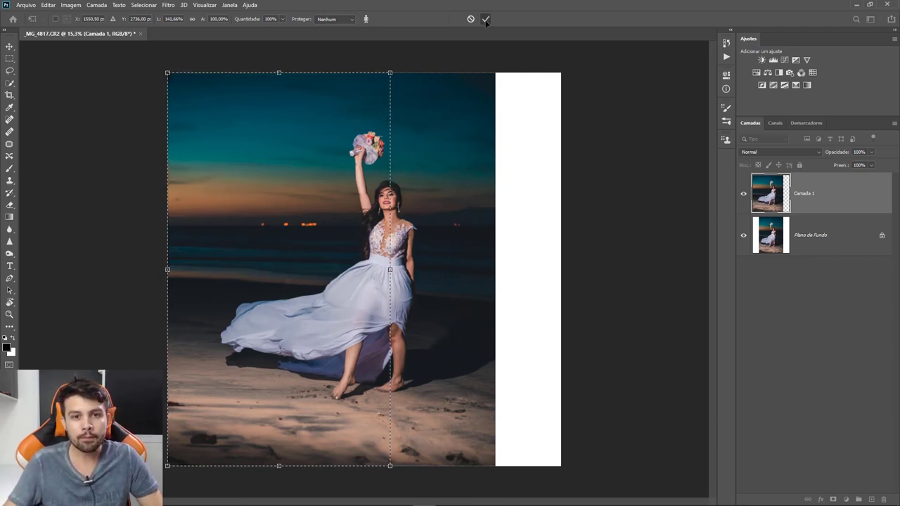
key(ctrl+d)
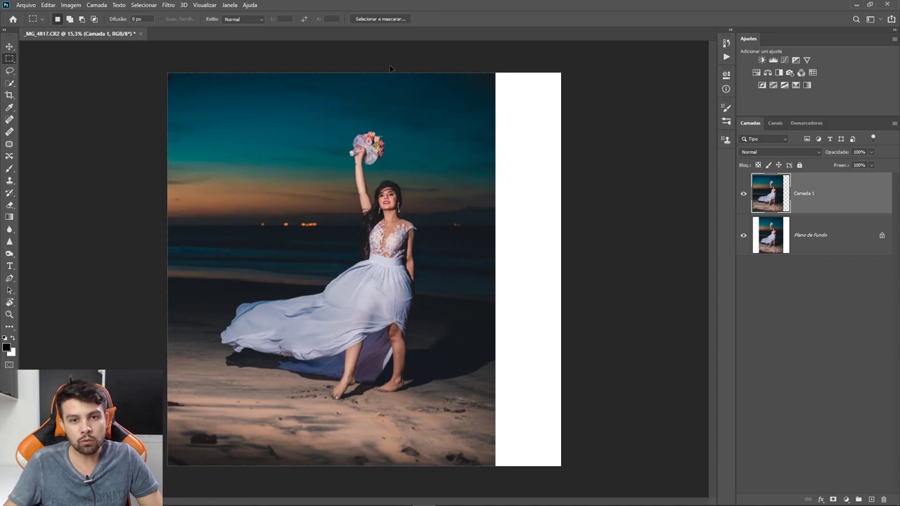
Select the right half, content-aware stretch it to the canvas's right edge, then deselect.
drag(391, 68, 489, 479)
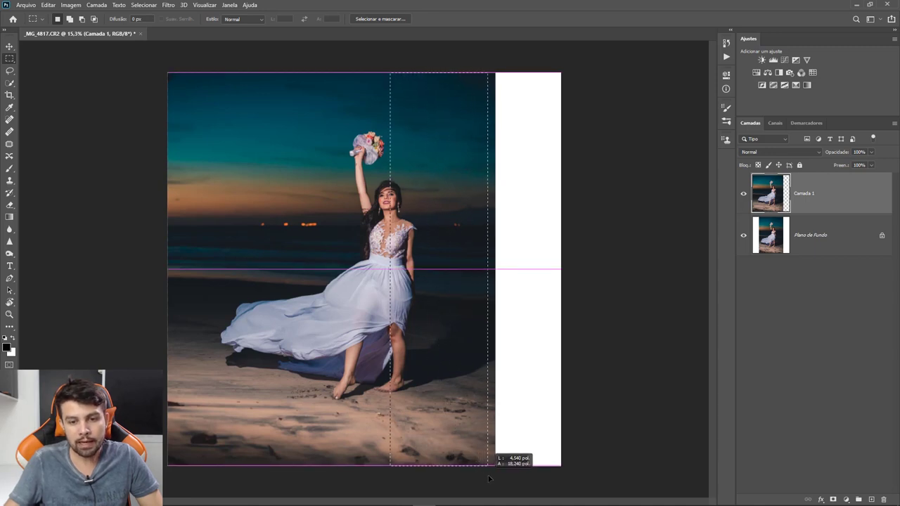
drag(489, 479, 495, 480)
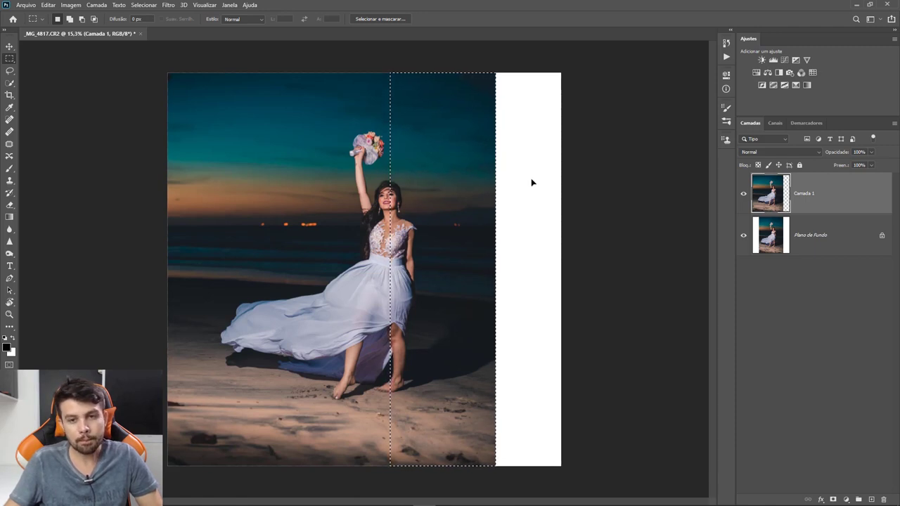
key(ctrl+t)
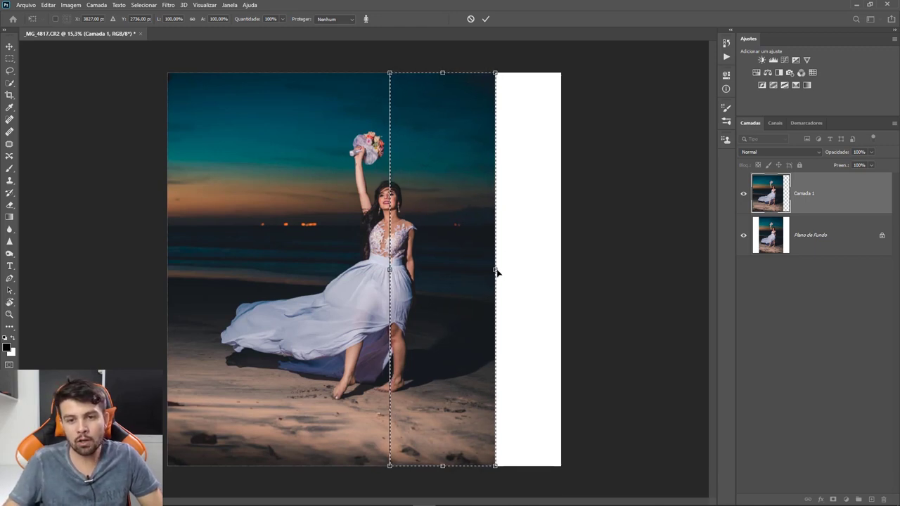
drag(497, 272, 566, 272)
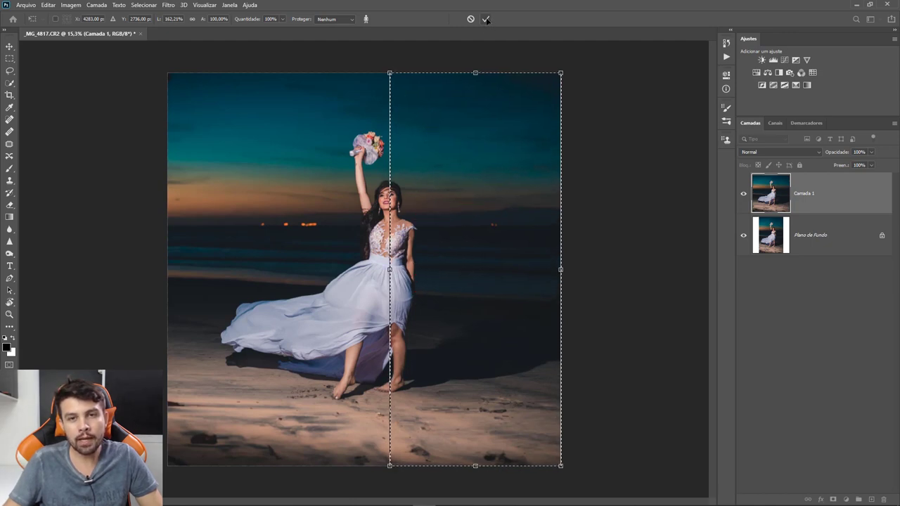
key(Return)
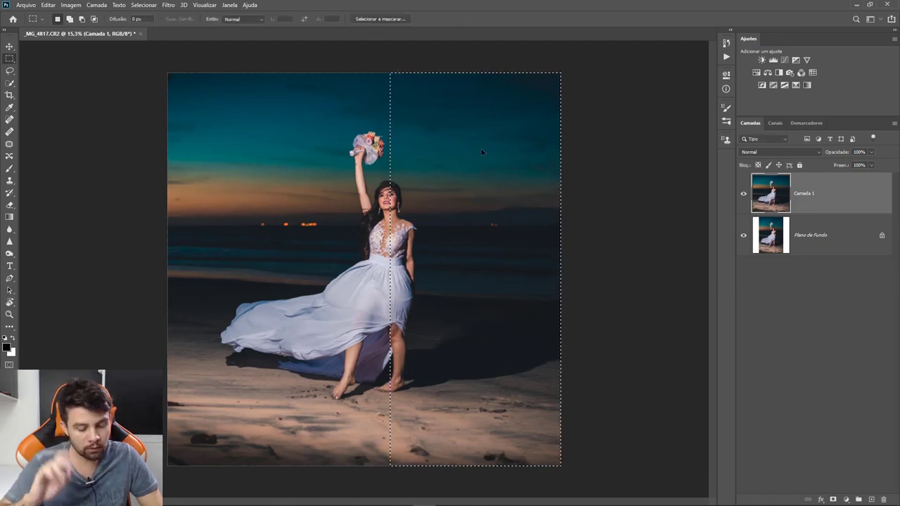
key(ctrl+d)
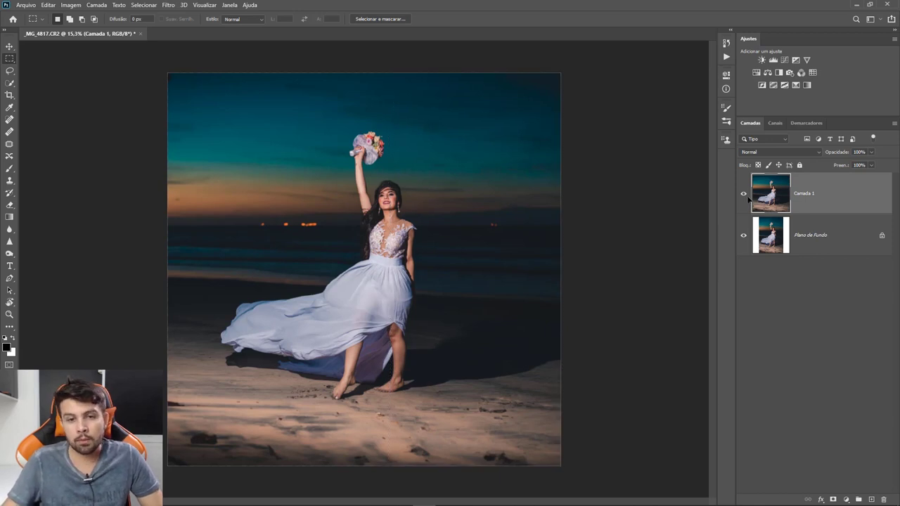
click(744, 195)
click(745, 196)
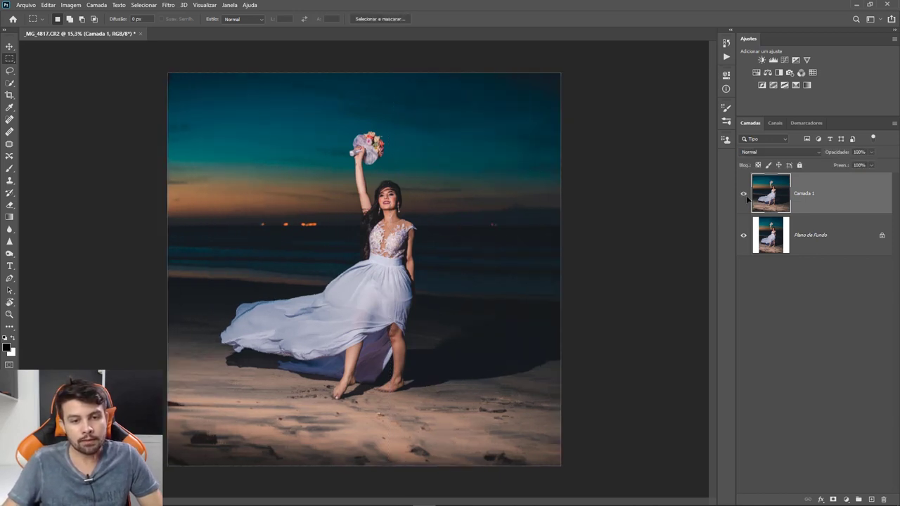
scroll(396, 218, up, 1)
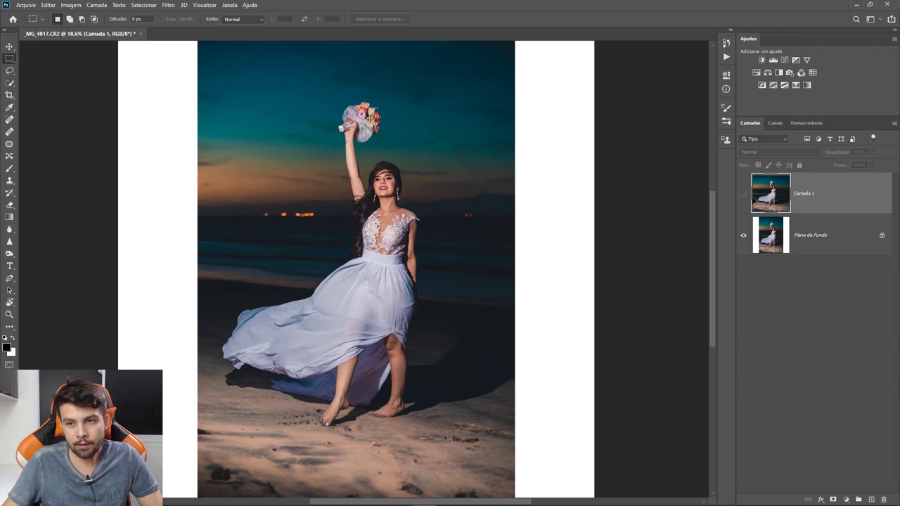
click(744, 194)
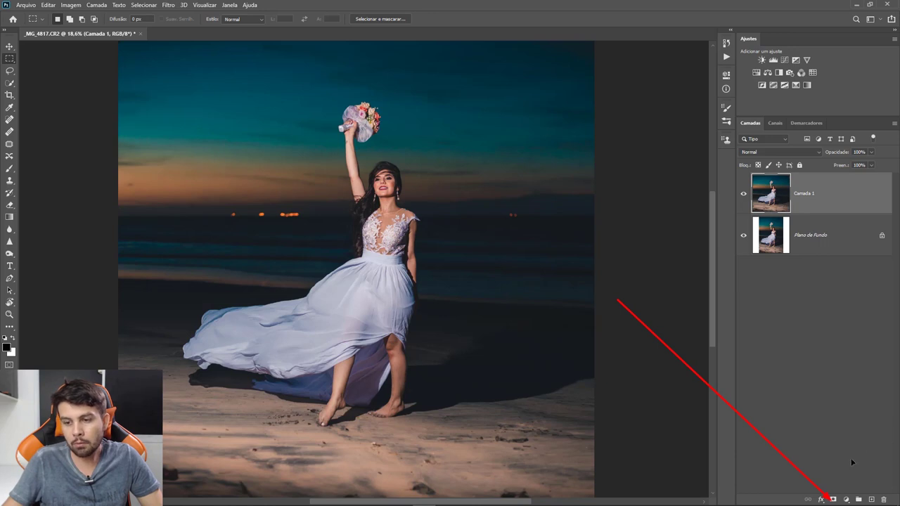
Mask out the stretched dress fabric on Camada 1 with a large brush, then stamp visible into Camada 2.
click(833, 499)
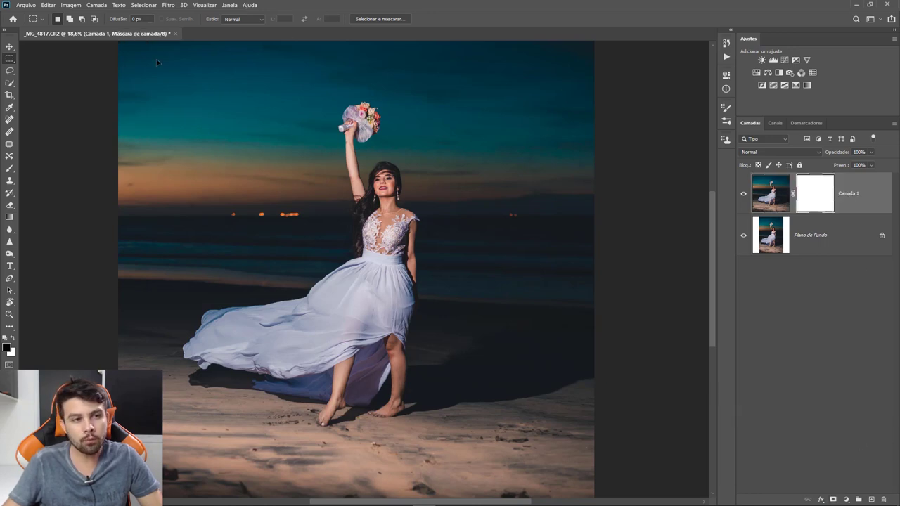
key(b)
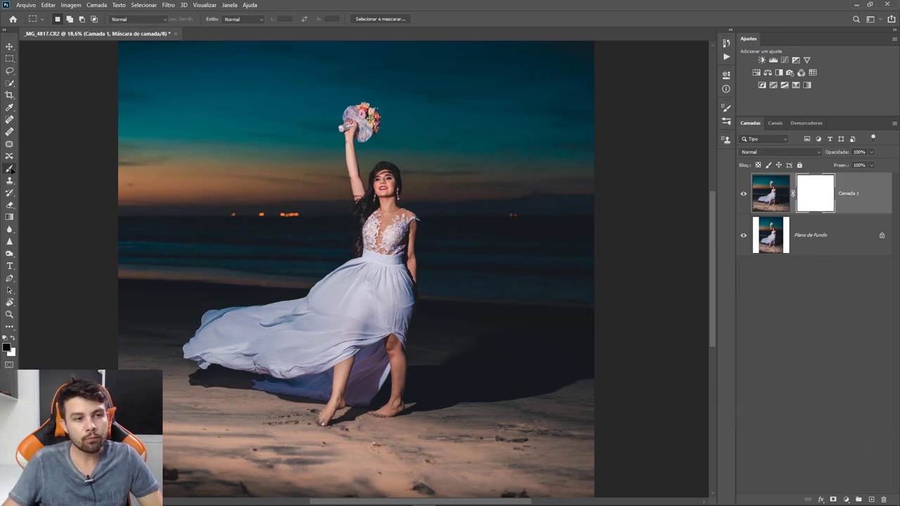
scroll(306, 404, up, 2)
scroll(337, 394, up, 1)
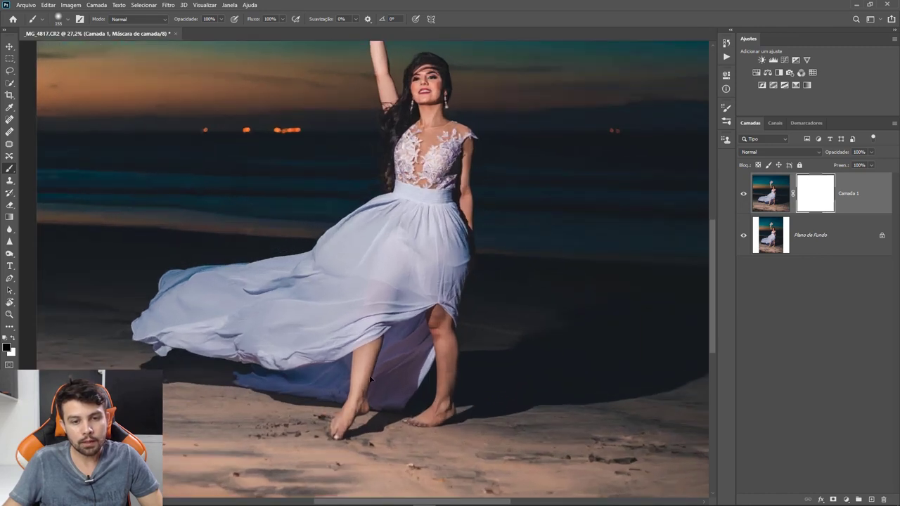
key(bracketright)
key(bracketright)
key(bracketright)
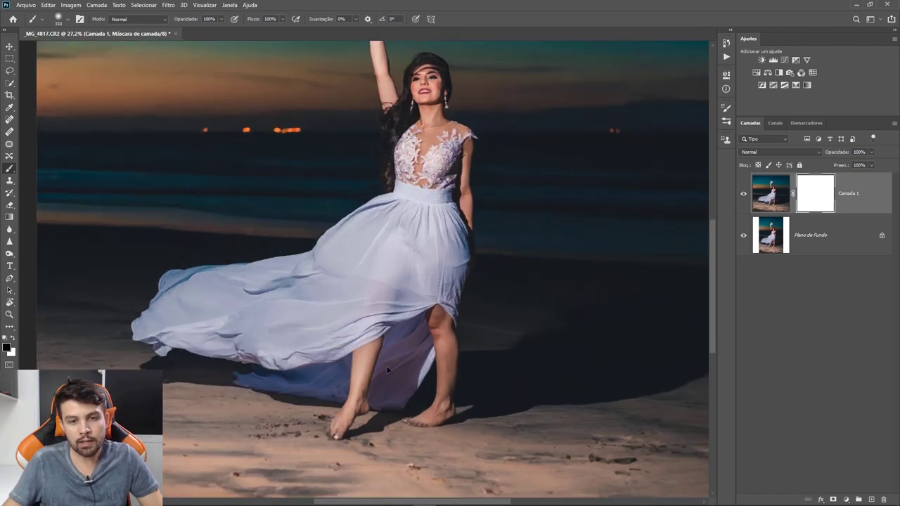
mouse_move(378, 337)
mouse_down()
mouse_move(196, 315)
mouse_move(354, 258)
mouse_up()
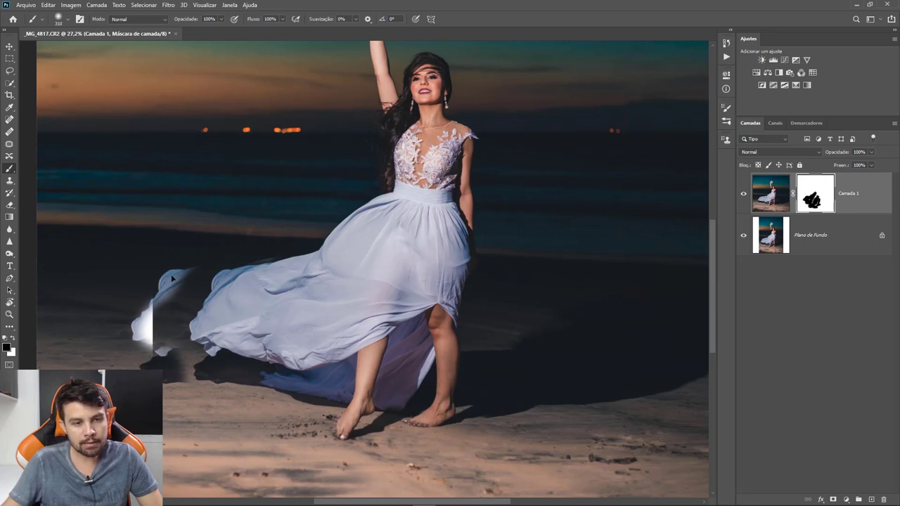
drag(191, 274, 168, 281)
scroll(116, 304, up, 3)
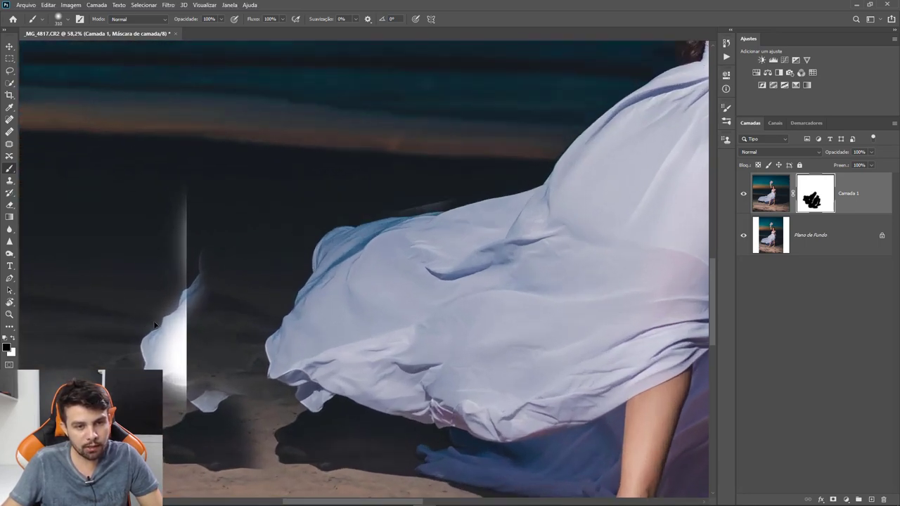
scroll(240, 364, down, 2)
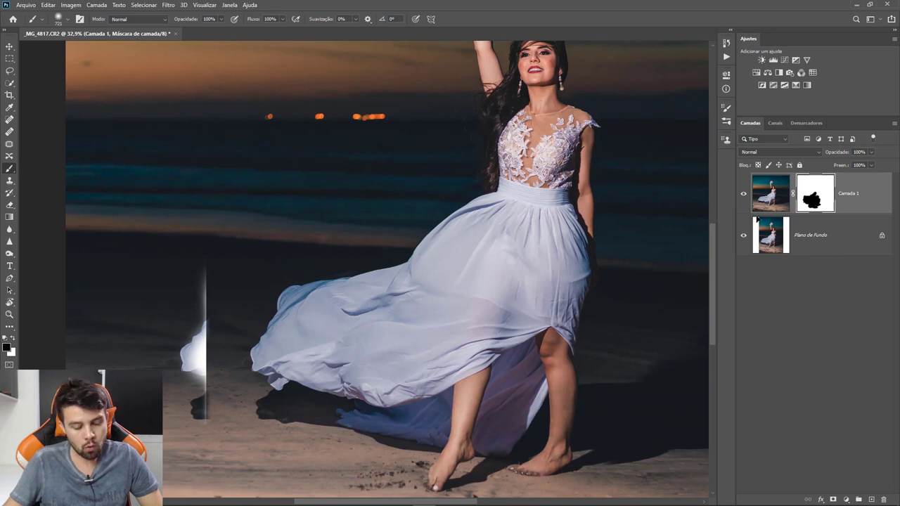
key(ctrl+shift+alt+e)
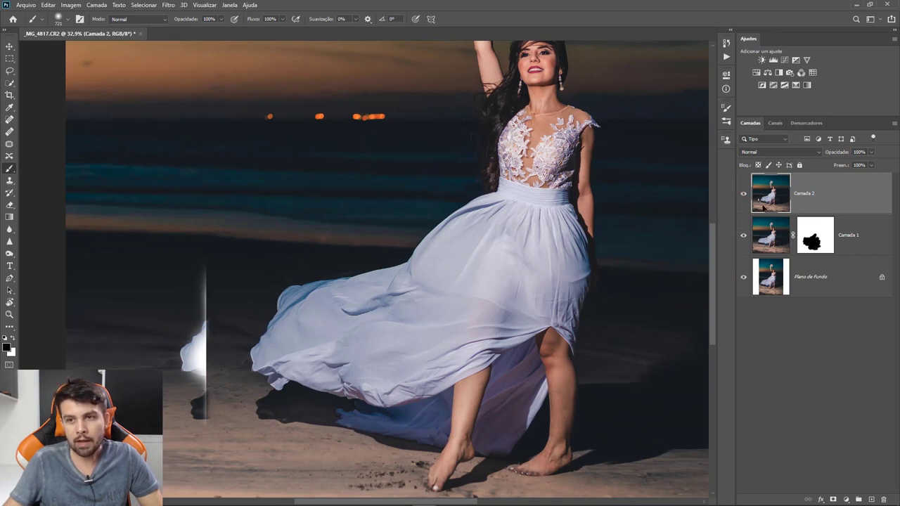
Lasso the bright seam beside the dress and Content-Aware fill it, then deselect.
scroll(176, 253, up, 2)
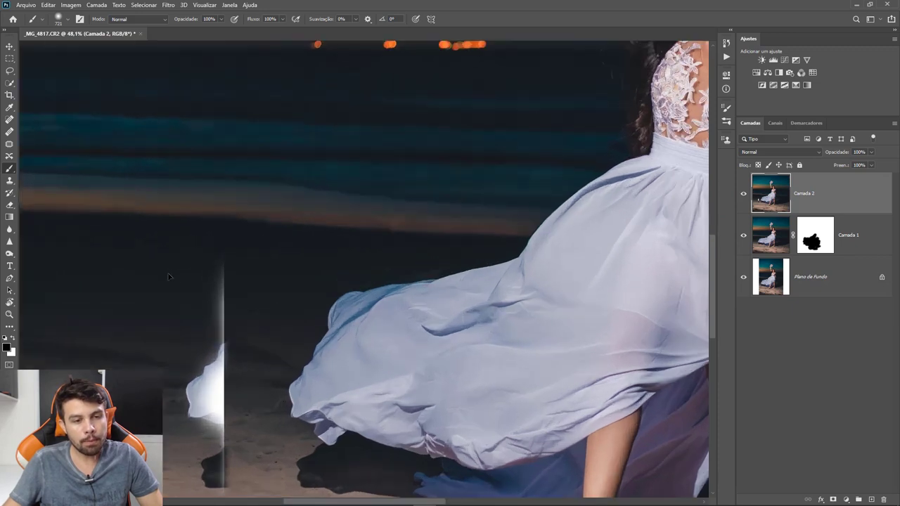
key(l)
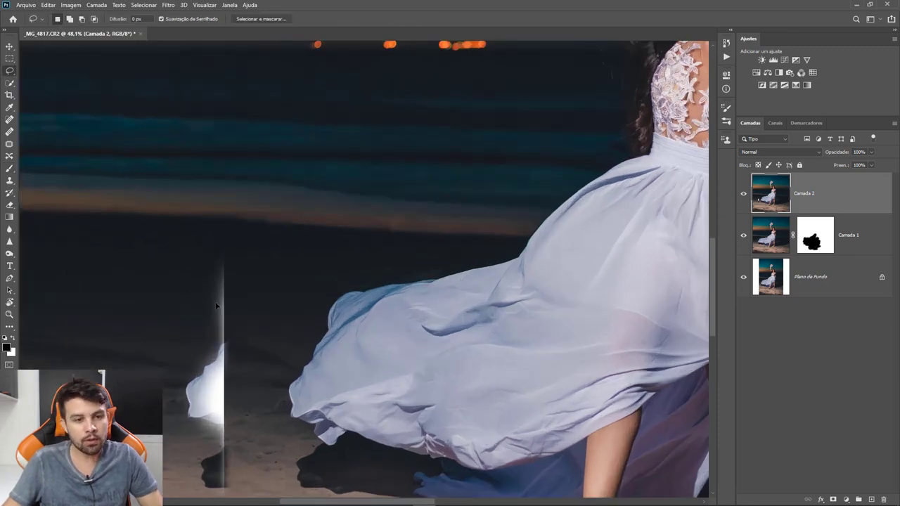
scroll(194, 332, down, 1)
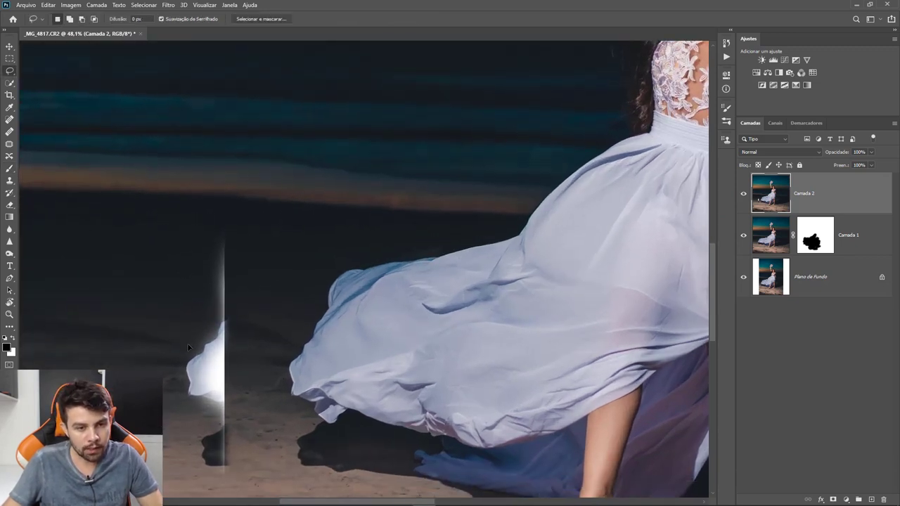
mouse_move(189, 343)
mouse_down()
mouse_move(223, 485)
mouse_move(249, 326)
mouse_move(246, 242)
mouse_move(206, 237)
mouse_up()
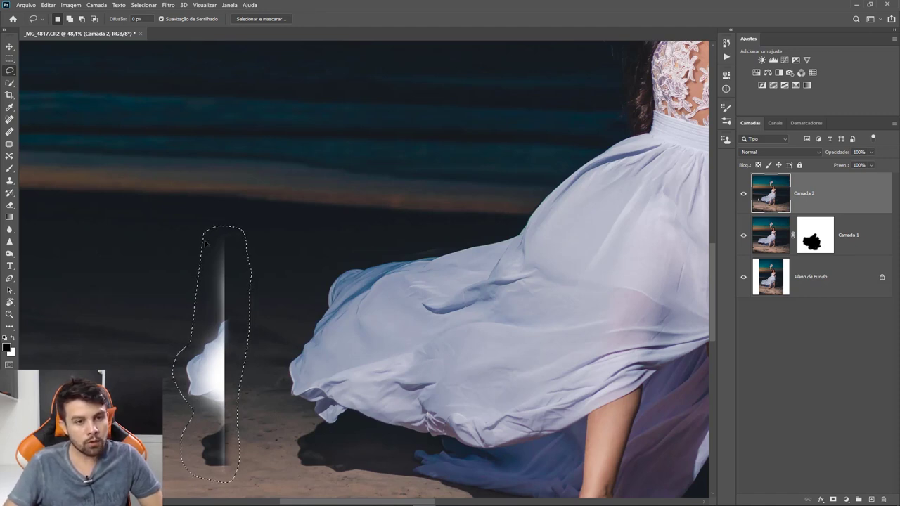
key(shift+BackSpace)
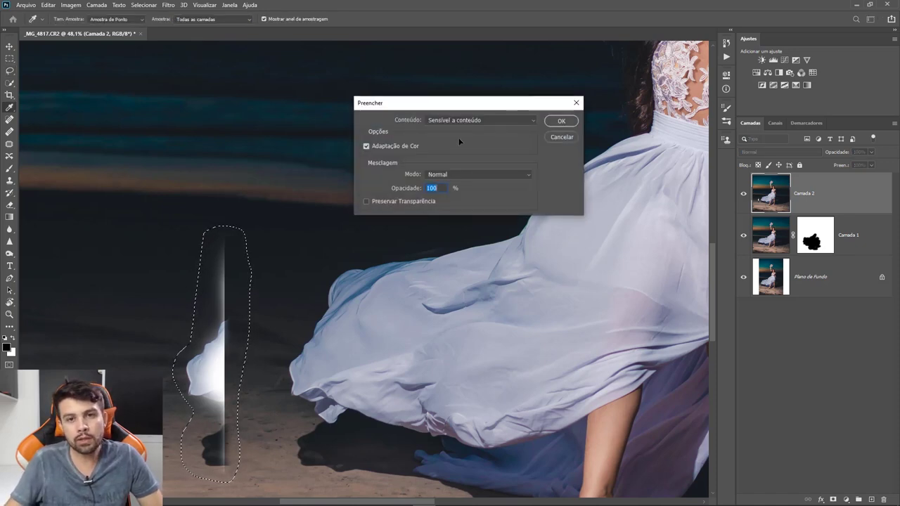
click(561, 121)
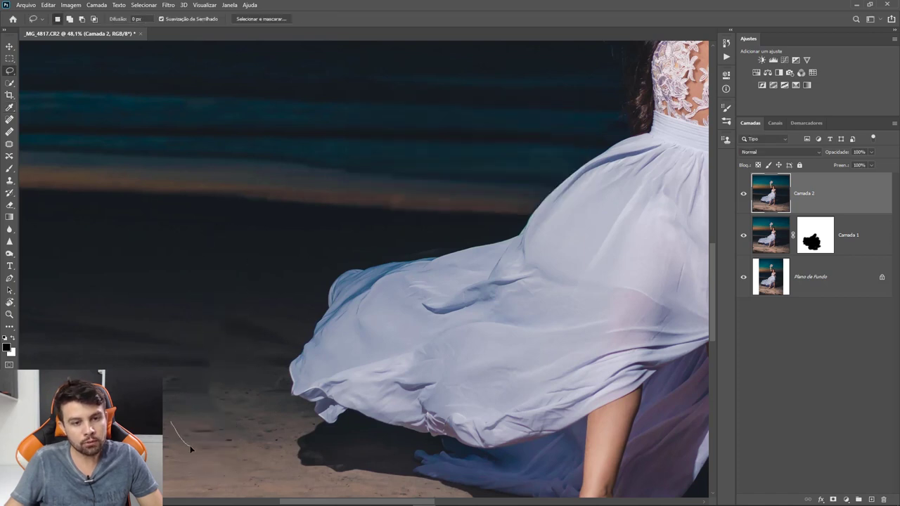
key(ctrl+d)
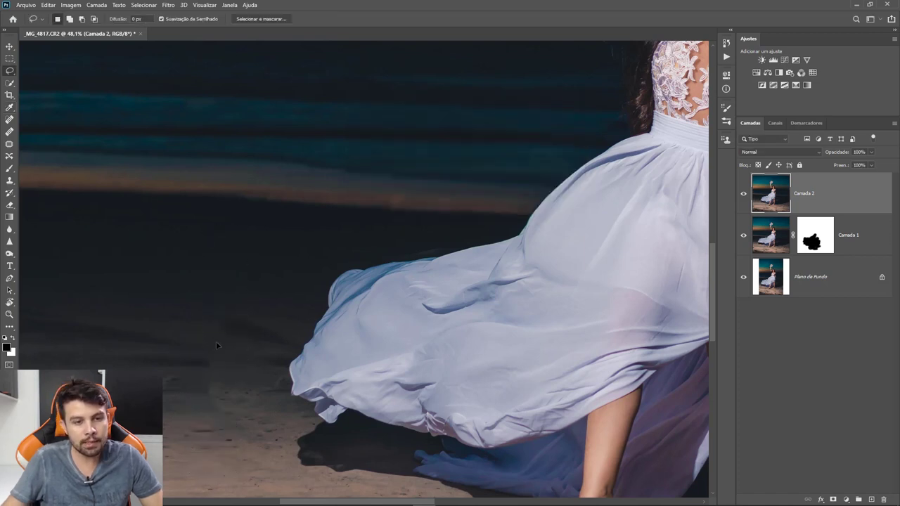
Set the Clone Stamp source to the dark sand next to the dress.
scroll(199, 382, up, 2)
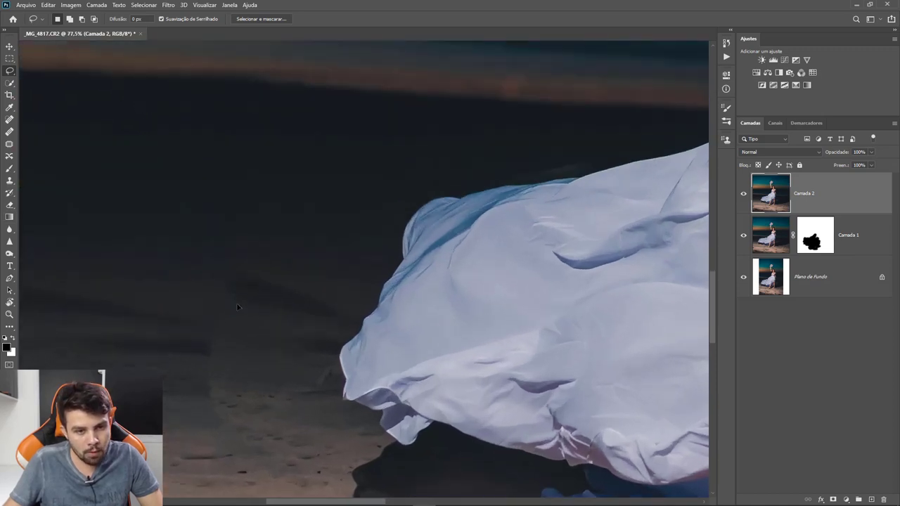
scroll(237, 301, left, 3)
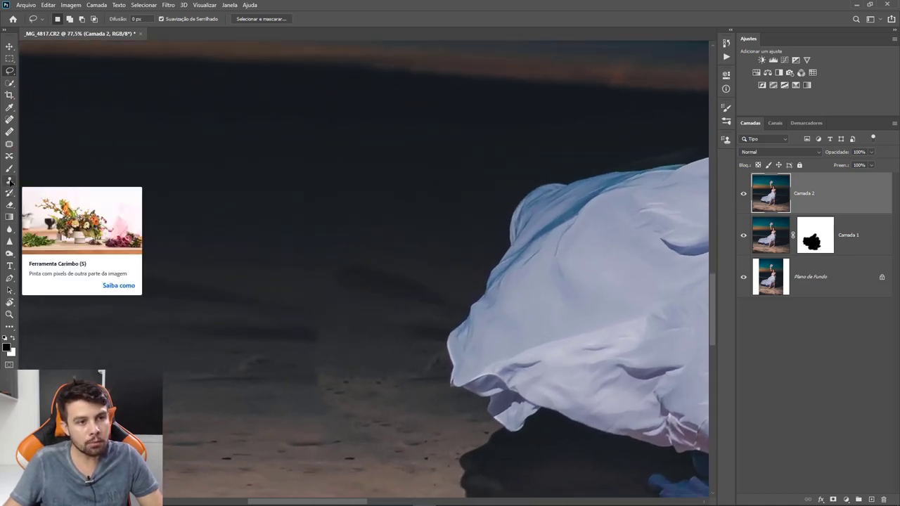
click(10, 182)
alt+click(204, 373)
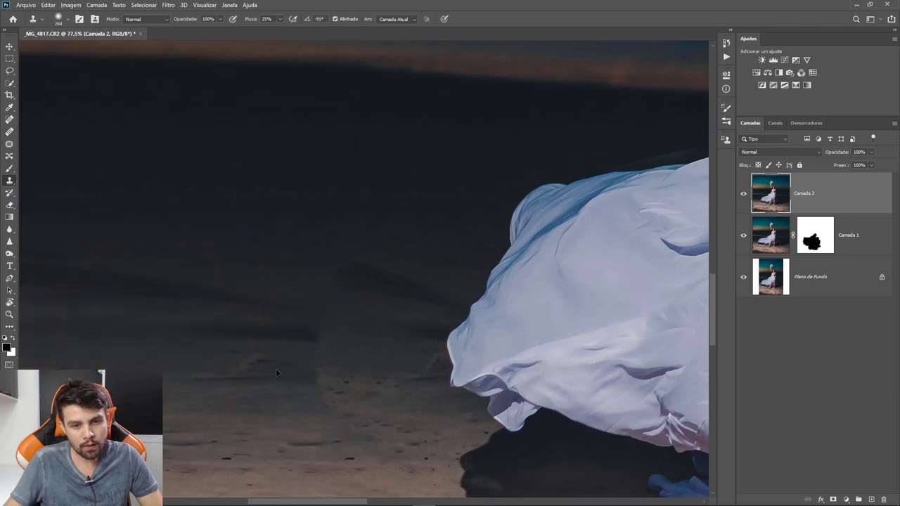
scroll(258, 335, down, 5)
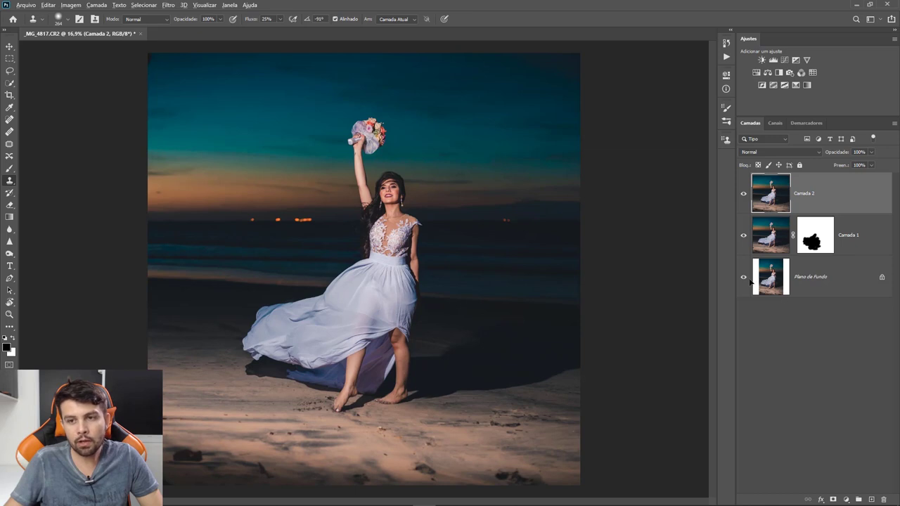
alt+click(744, 278)
alt+click(744, 277)
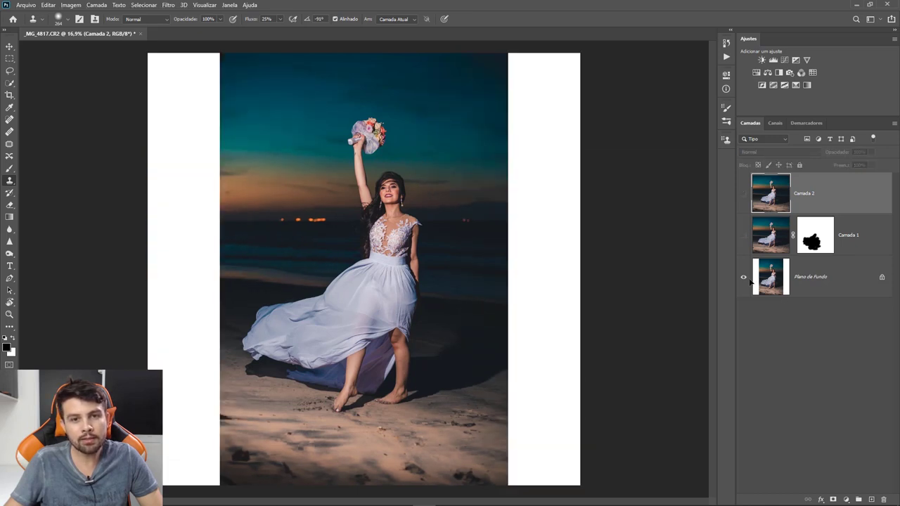
alt+click(744, 278)
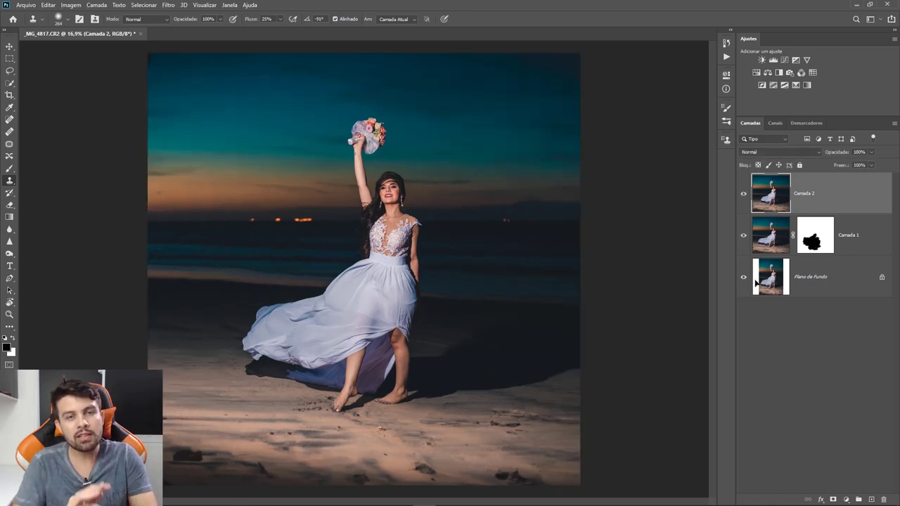